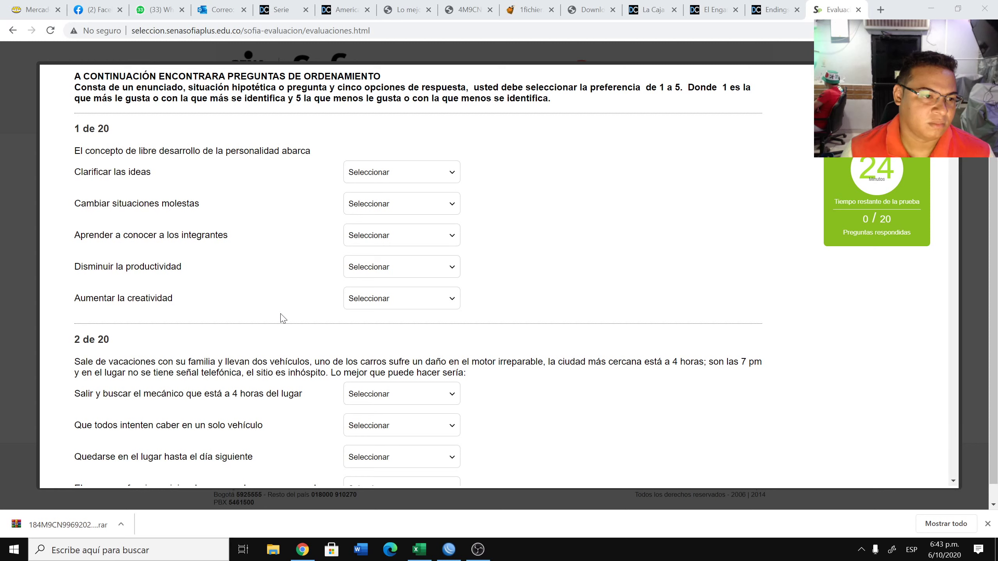
Step: Rank "Aumentar la creatividad" as 1 in question 1
left_click(389, 305)
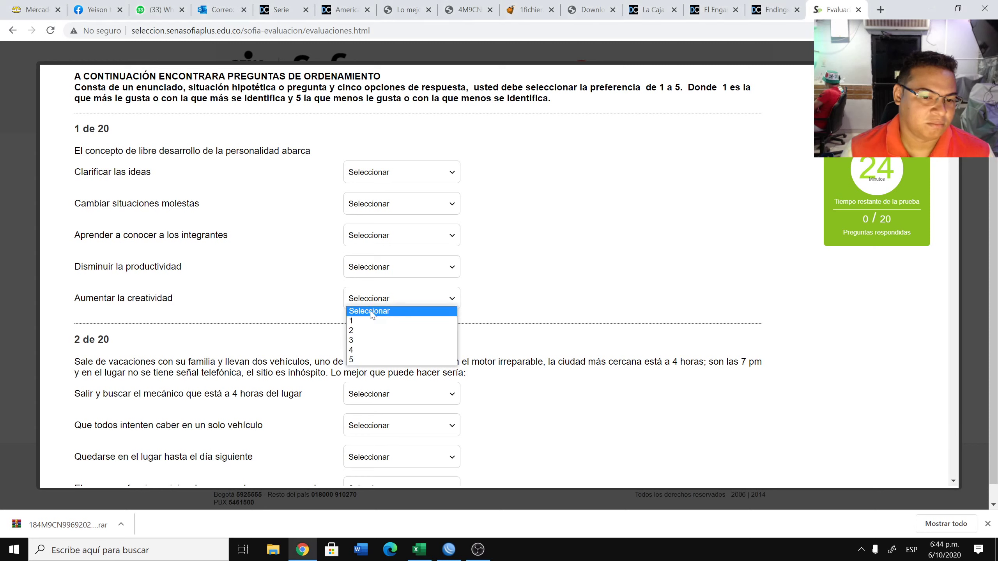
left_click(364, 322)
left_click(363, 173)
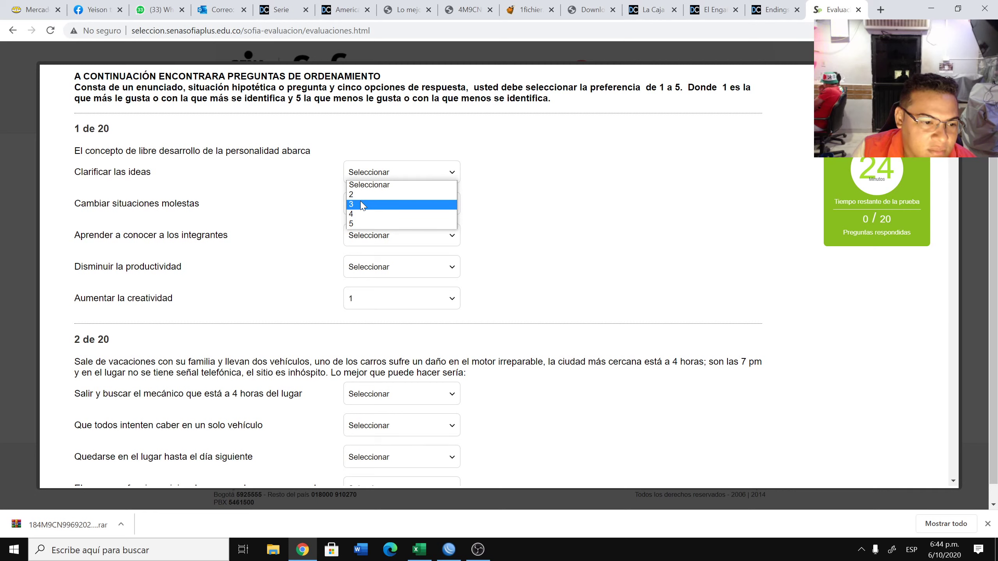
Step: Rank question 1's options: Clarificar las ideas 1, Aumentar la creatividad 2, Cambiar situaciones molestas 3, Aprender a conocer 4, Disminuir la productividad 5
left_click(371, 299)
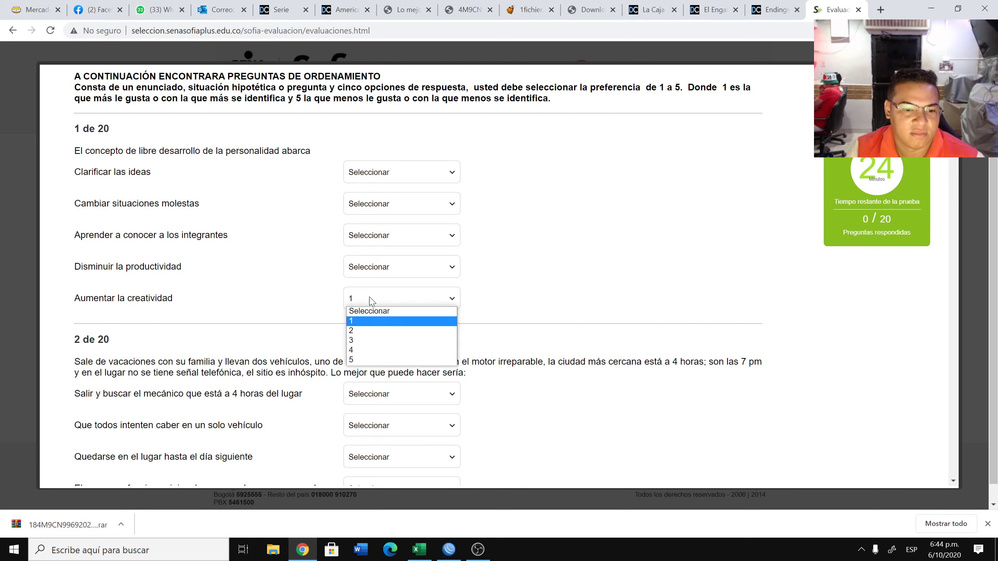
left_click(371, 331)
left_click(371, 173)
left_click(358, 195)
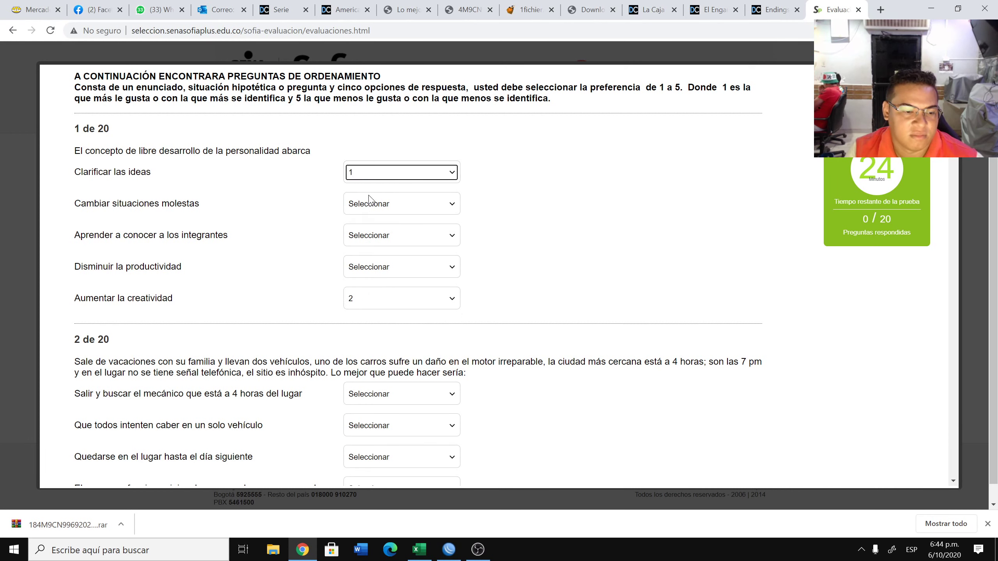
left_click(370, 202)
left_click(362, 227)
left_click(362, 235)
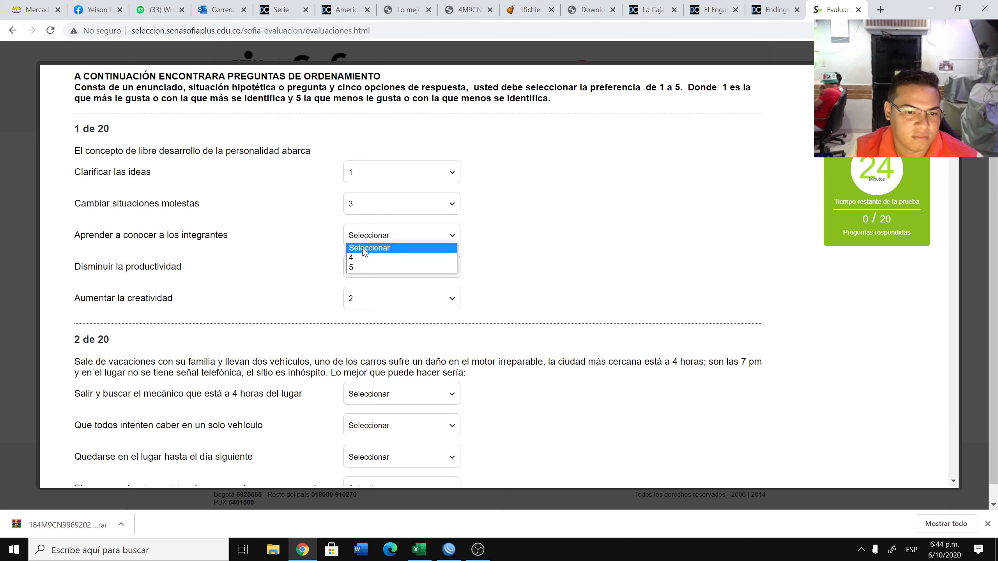
left_click(362, 258)
left_click(361, 271)
left_click(362, 289)
Step: Rank question 2's options: El carro que funcione 1, Salir y buscar el mecánico 2, un solo vehículo 3, Quedarse en el lugar 4, disfrutando 5
scroll(420, 275, "down", 5)
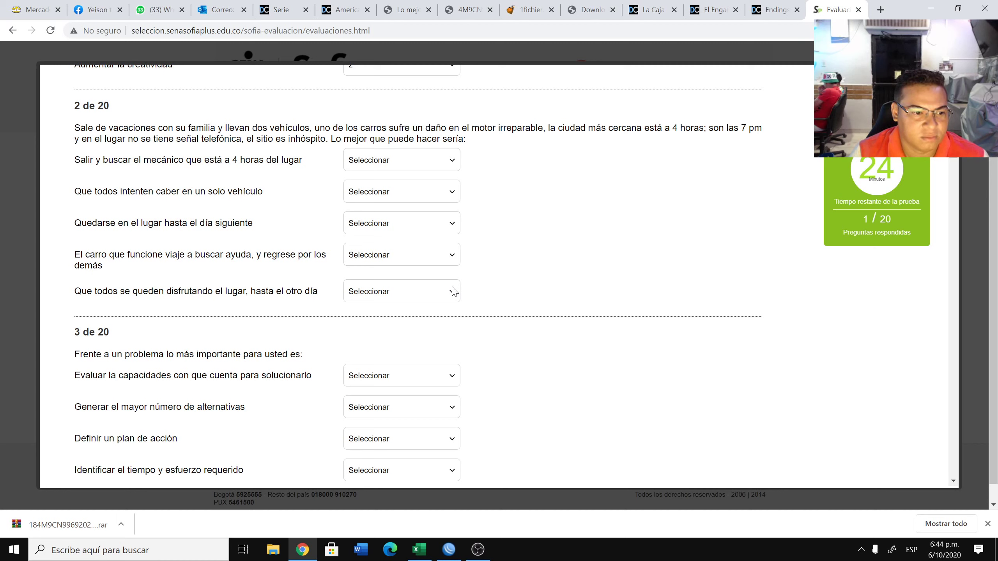
left_click(380, 254)
left_click(372, 279)
left_click(375, 161)
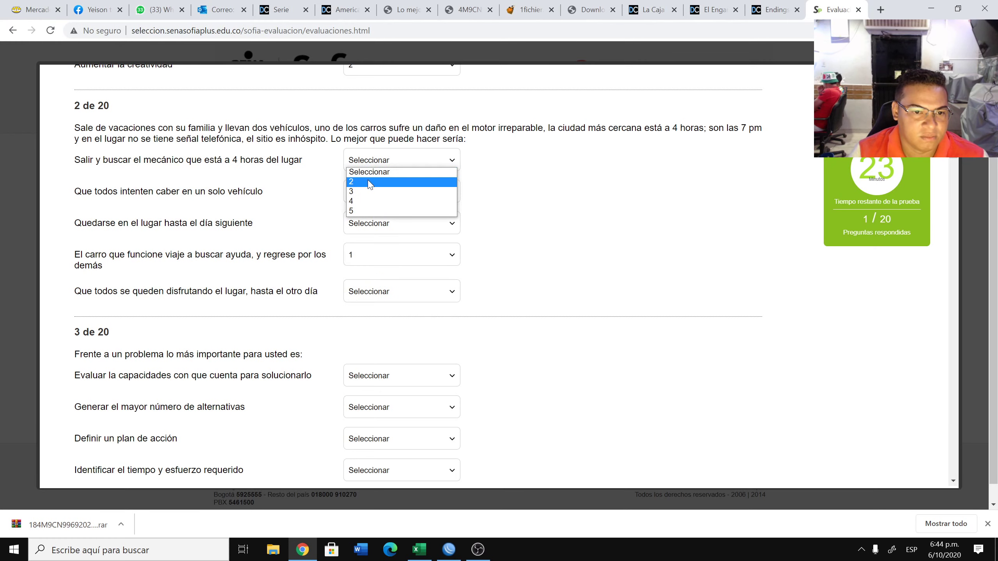
left_click(373, 182)
left_click(371, 192)
left_click(363, 213)
left_click(366, 223)
left_click(359, 242)
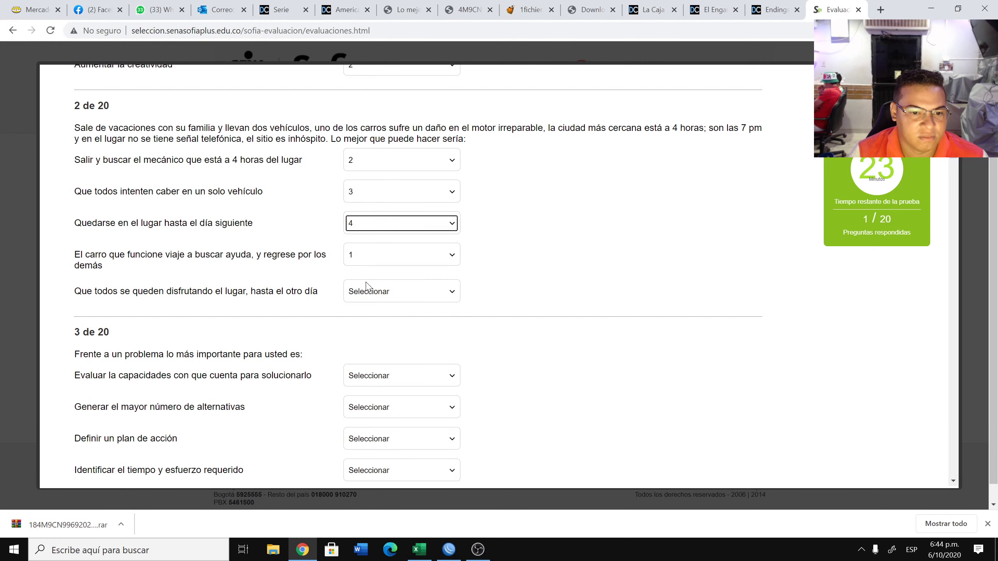
left_click(369, 291)
left_click(358, 313)
Step: Rank question 3's options in listed order, from 1 for "Evaluar la capacidades" to 5 for "Extraer y evaluar las consecuencias"
scroll(368, 320, "down", 3)
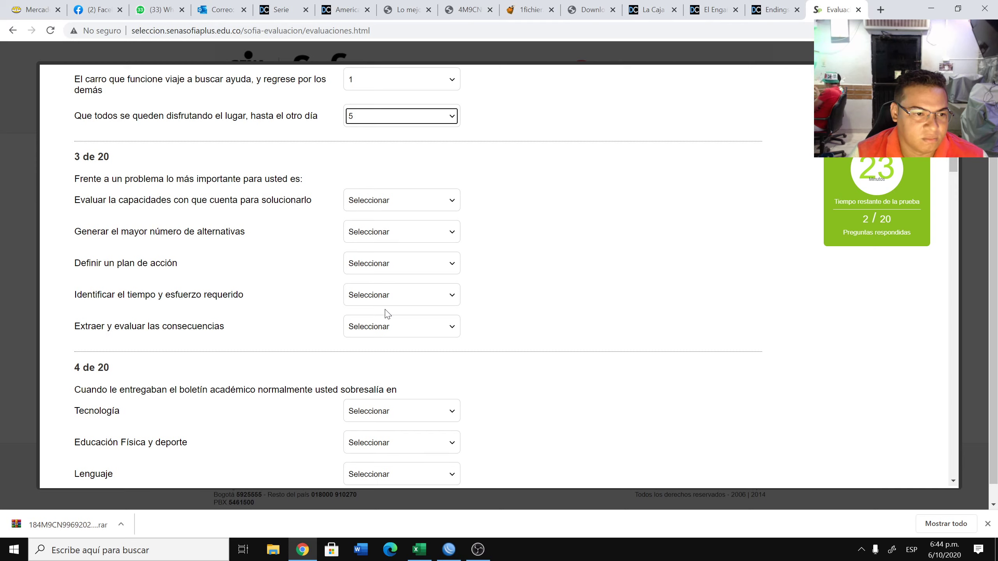
left_click(359, 204)
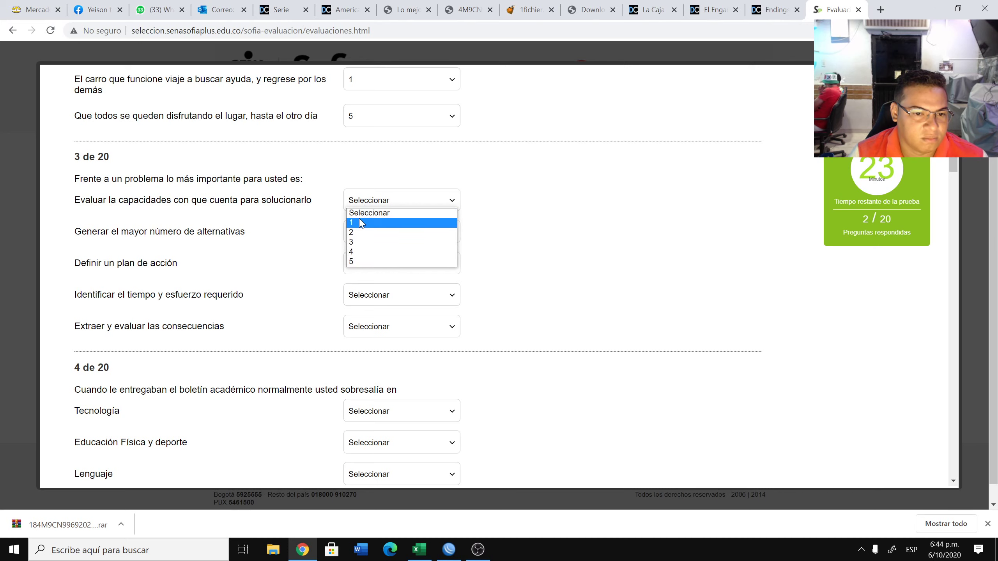
left_click(360, 223)
left_click(360, 232)
left_click(360, 253)
left_click(360, 264)
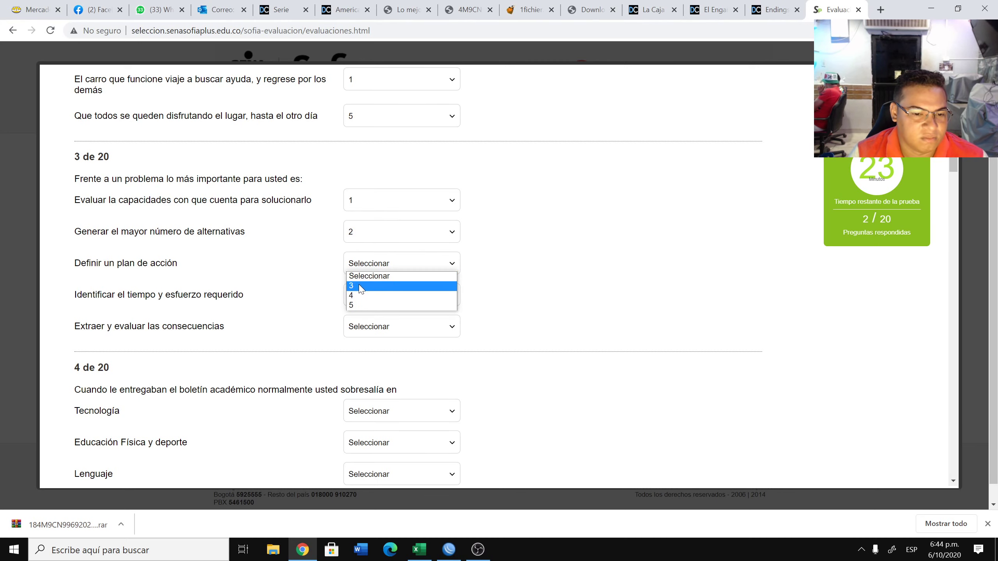
left_click(361, 286)
left_click(360, 295)
left_click(360, 317)
left_click(358, 327)
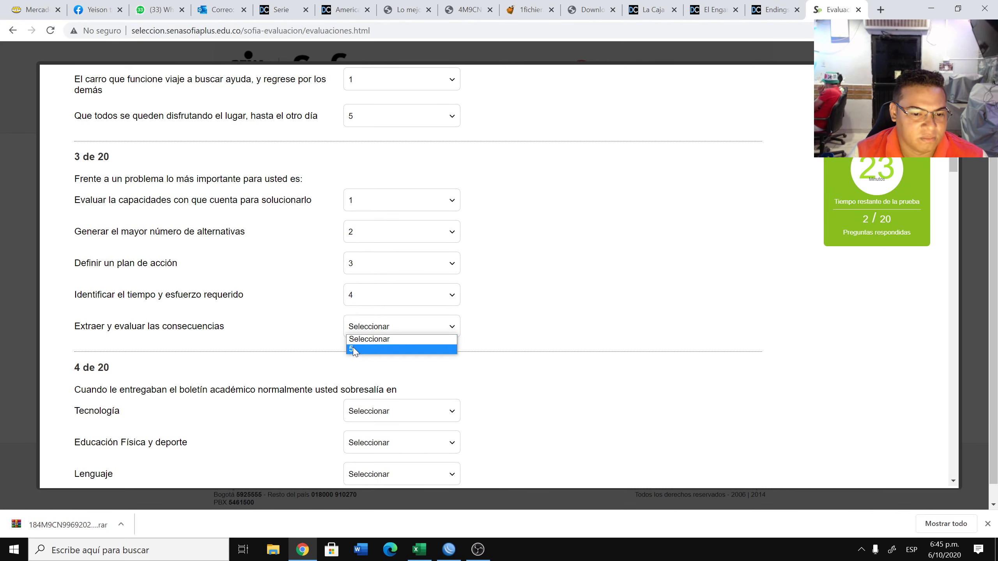
left_click(352, 349)
Step: Rank question 4's school subjects in listed order, from 1 for Tecnología to 5 for Ciencias sociales
scroll(397, 327, "down", 5)
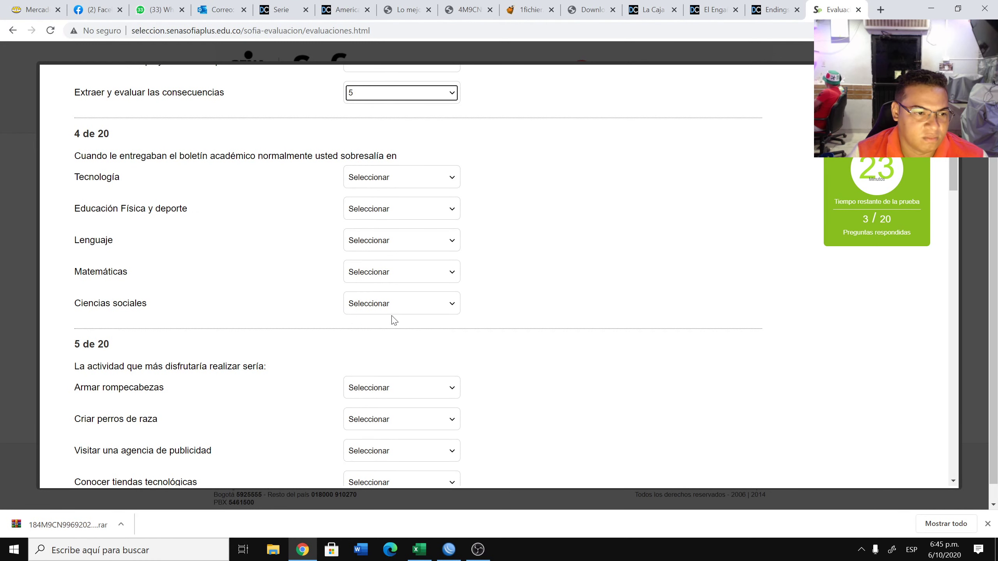
left_click(369, 179)
left_click(364, 204)
left_click(365, 212)
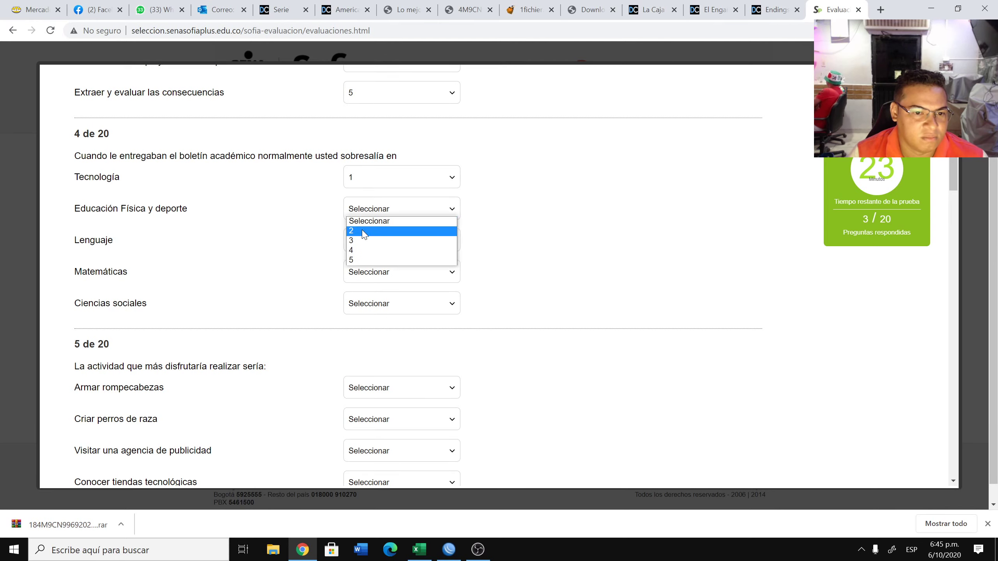
left_click(356, 231)
left_click(356, 241)
left_click(356, 263)
left_click(356, 272)
left_click(355, 296)
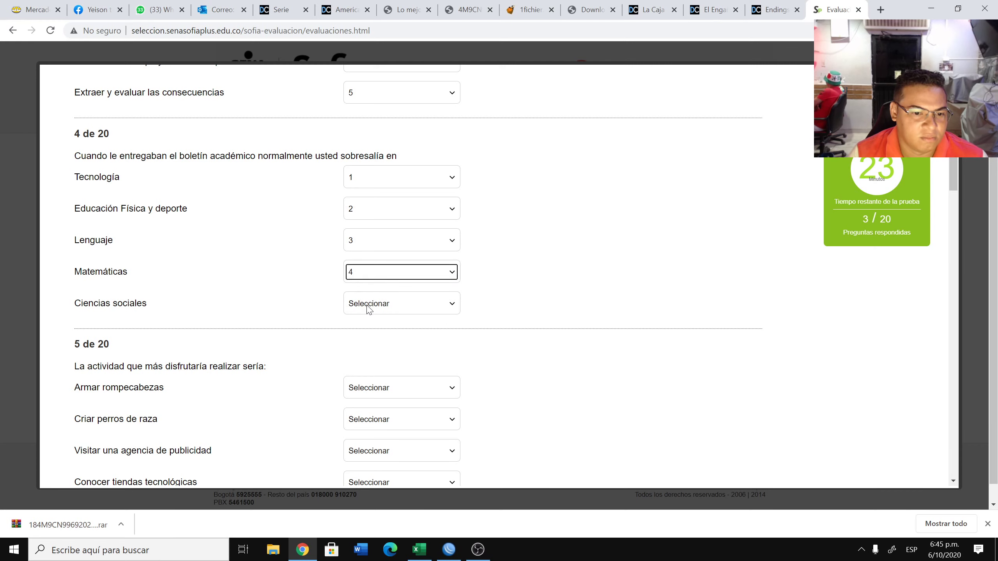
left_click(367, 306)
left_click(362, 325)
Step: Rank question 5's activities: tiendas tecnológicas 1, rompecabezas 2, perros de raza 3, agencia de publicidad 4, clases de español 5
scroll(442, 279, "down", 4)
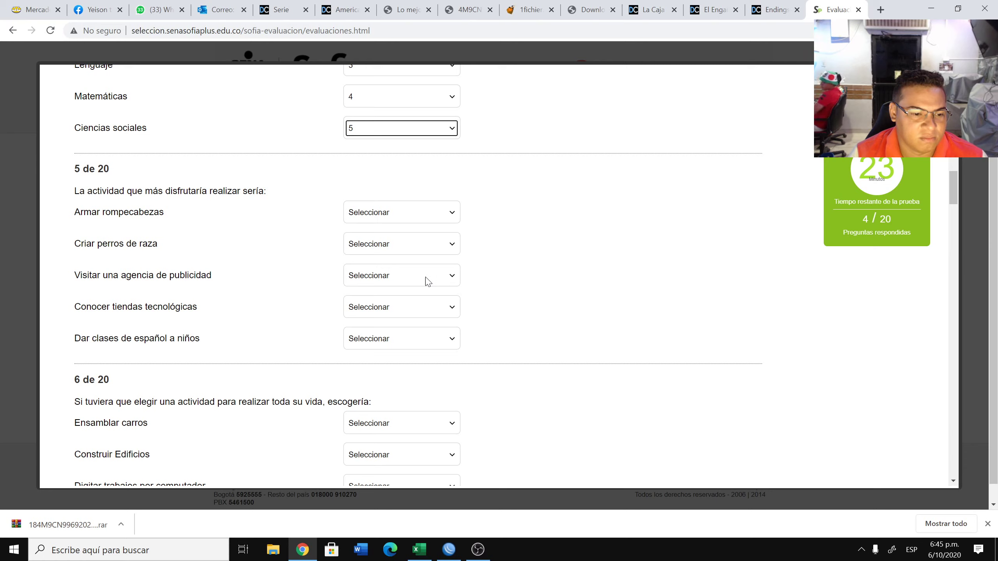
left_click(367, 313)
left_click(358, 330)
left_click(363, 208)
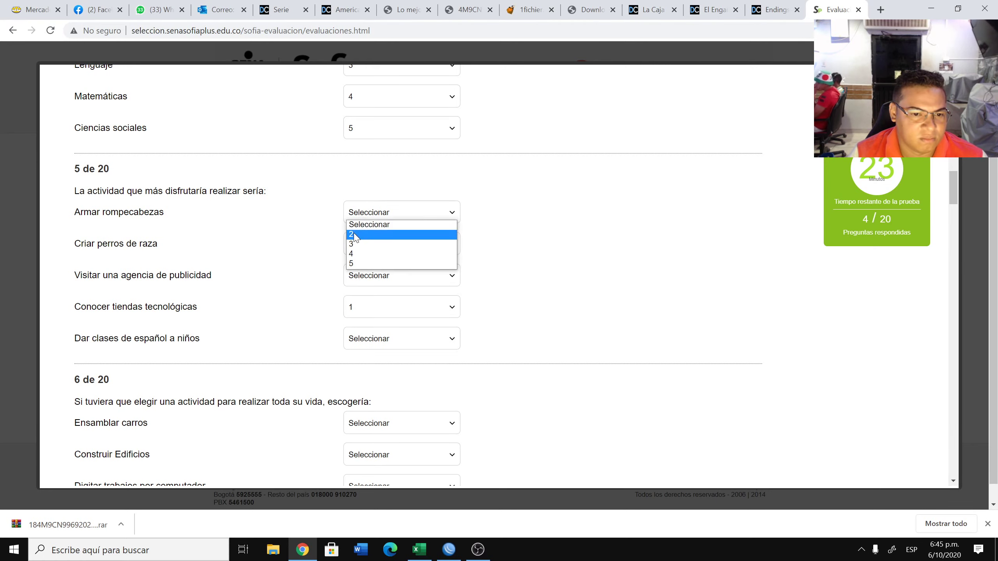
left_click(361, 235)
left_click(363, 247)
left_click(365, 267)
left_click(365, 275)
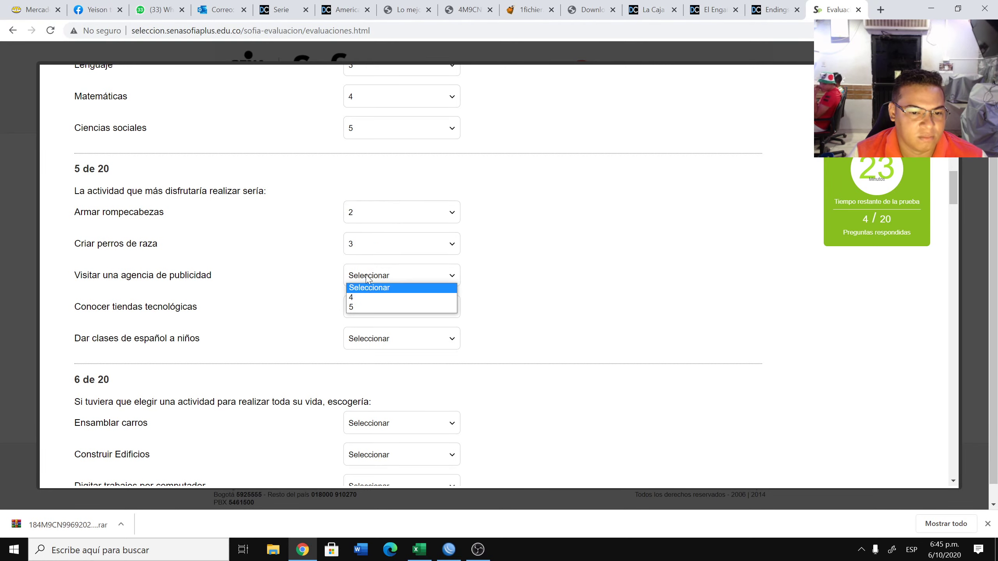
left_click(363, 297)
left_click(357, 339)
left_click(357, 360)
Step: Rank question 6's activities: Digitar trabajos 1, Ensamblar carros 2, Construir Edificios 3, Confeccionar prendas de vestir 4, Cuidar enfermos 5
scroll(499, 245, "down", 4)
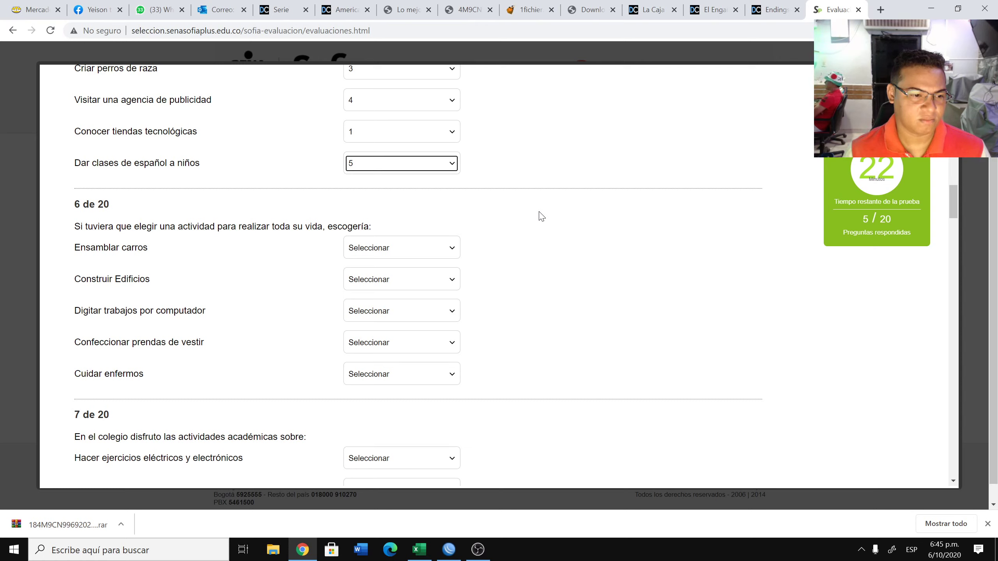
left_click(354, 311)
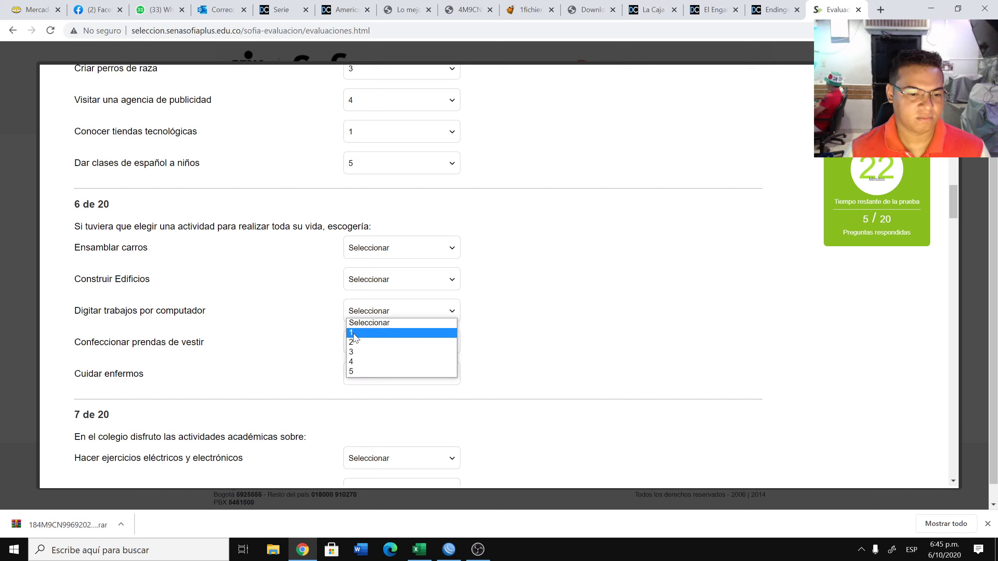
left_click(355, 333)
left_click(379, 248)
left_click(371, 270)
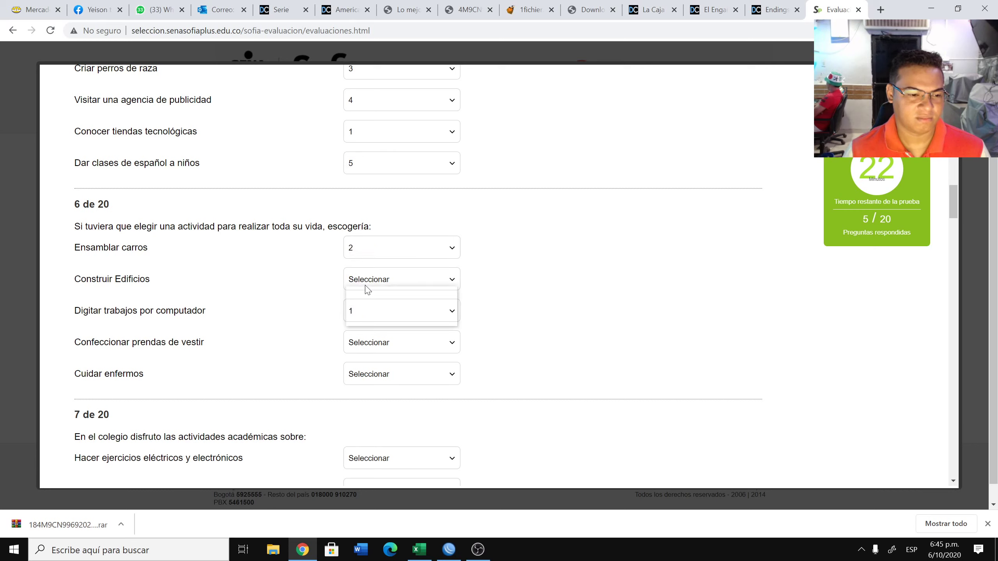
left_click(368, 284)
left_click(365, 301)
left_click(366, 348)
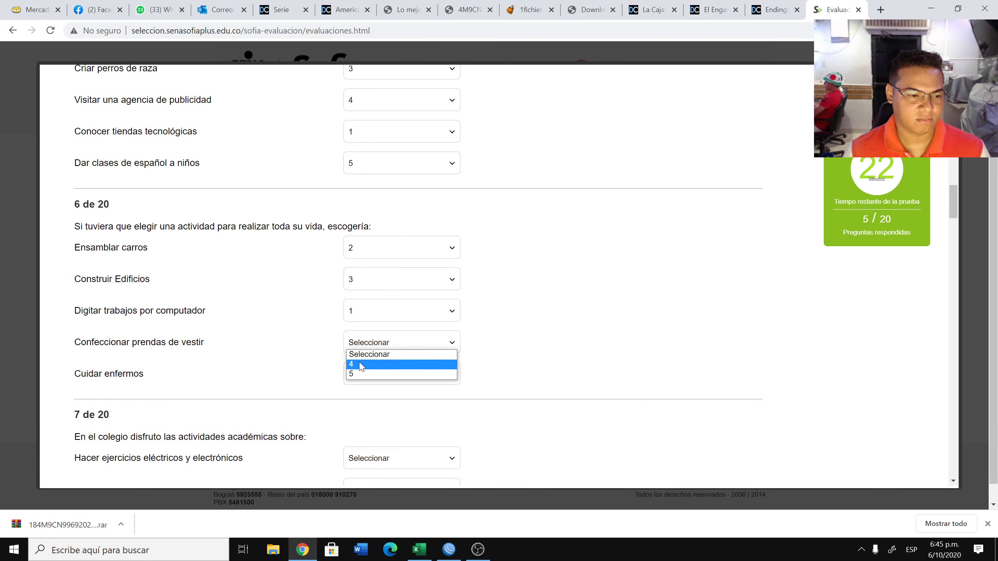
left_click(361, 365)
left_click(367, 375)
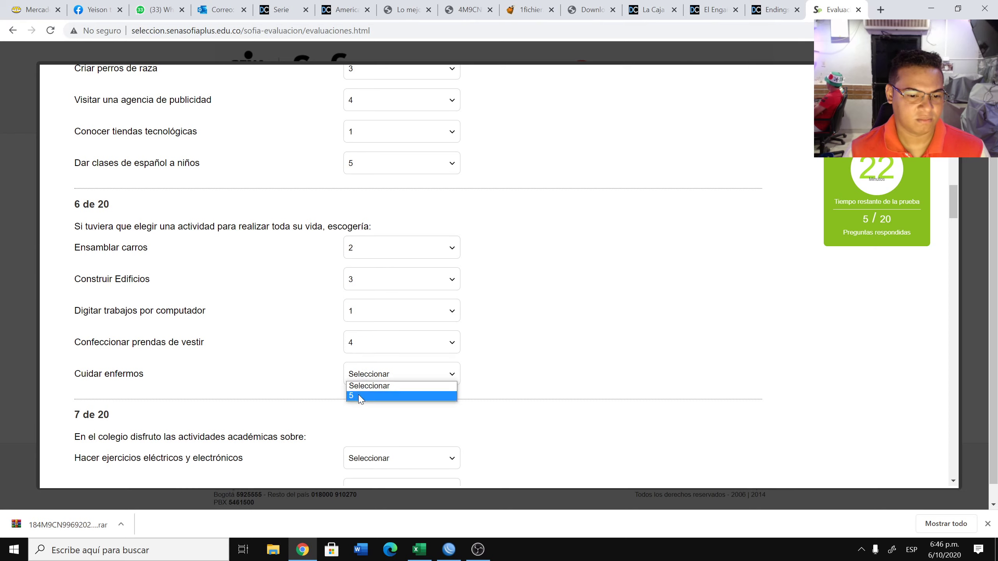
left_click(354, 395)
Step: Rank question 7's activities: exposición 1, ejercicios eléctricos y electrónicos 2, pruebas en el laboratorio 3, maqueta 4, obras teatrales 5
scroll(424, 346, "down", 1)
scroll(423, 345, "down", 5)
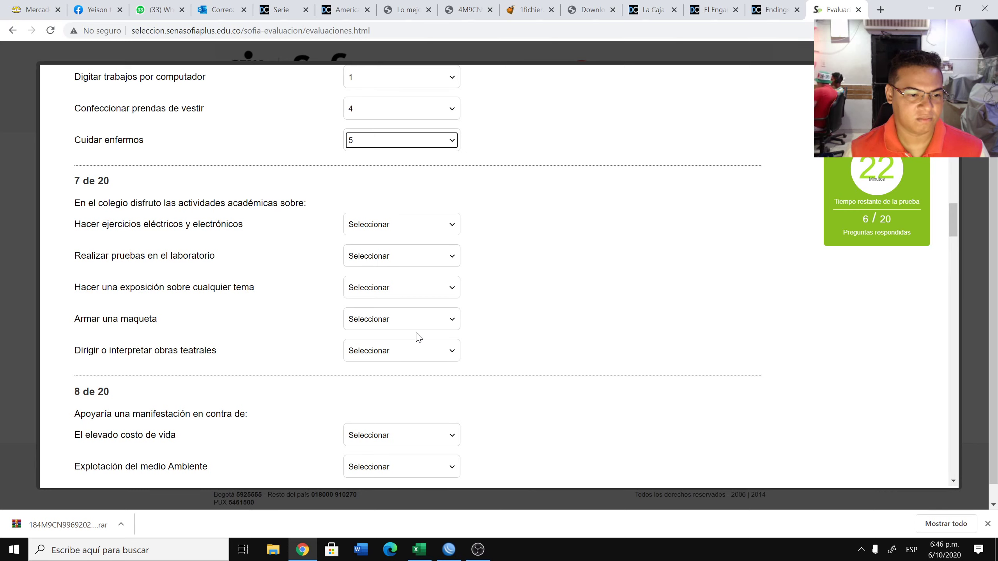
left_click(412, 294)
left_click(400, 307)
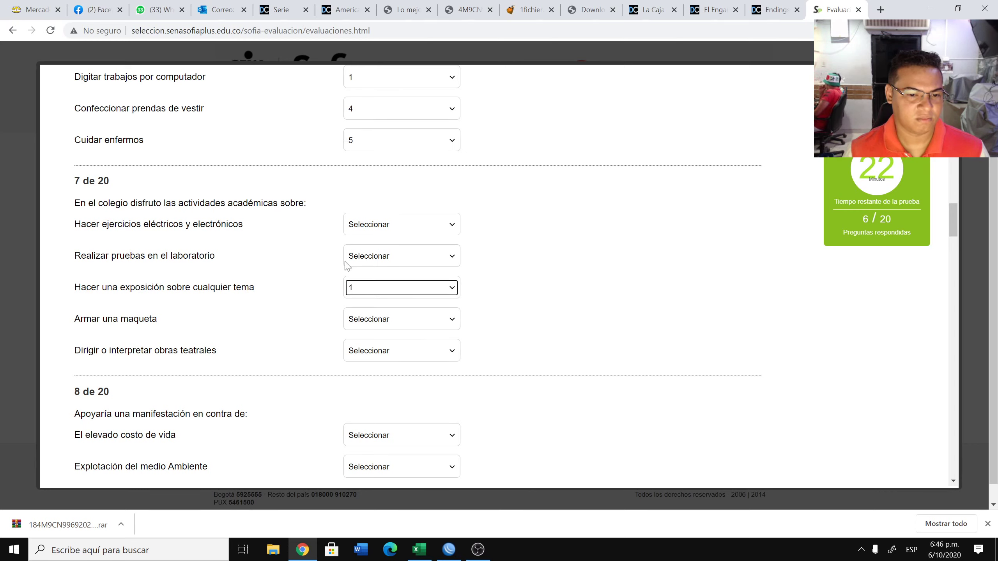
left_click(358, 229)
left_click(354, 246)
left_click(357, 257)
left_click(355, 279)
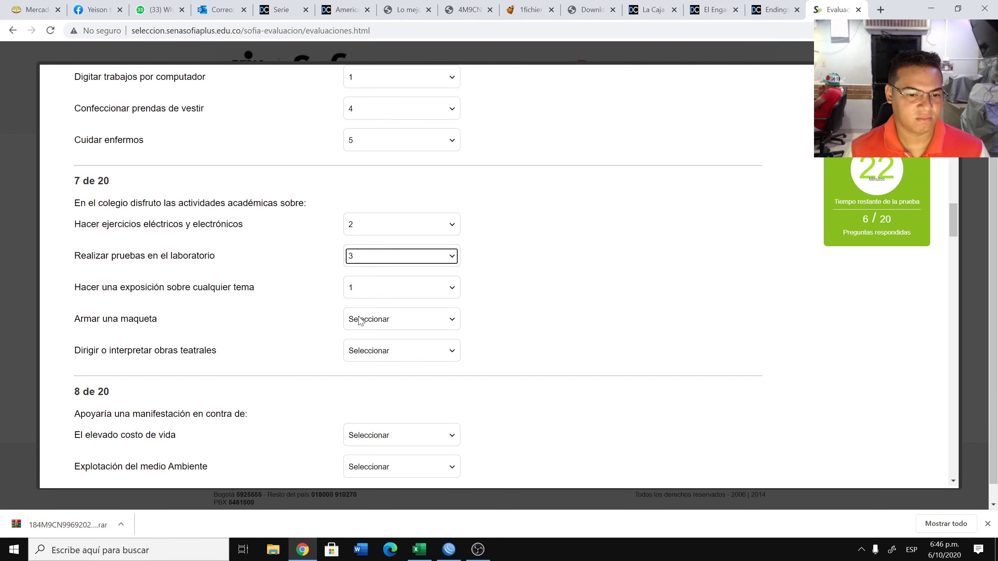
left_click(358, 319)
left_click(355, 341)
left_click(356, 351)
left_click(356, 373)
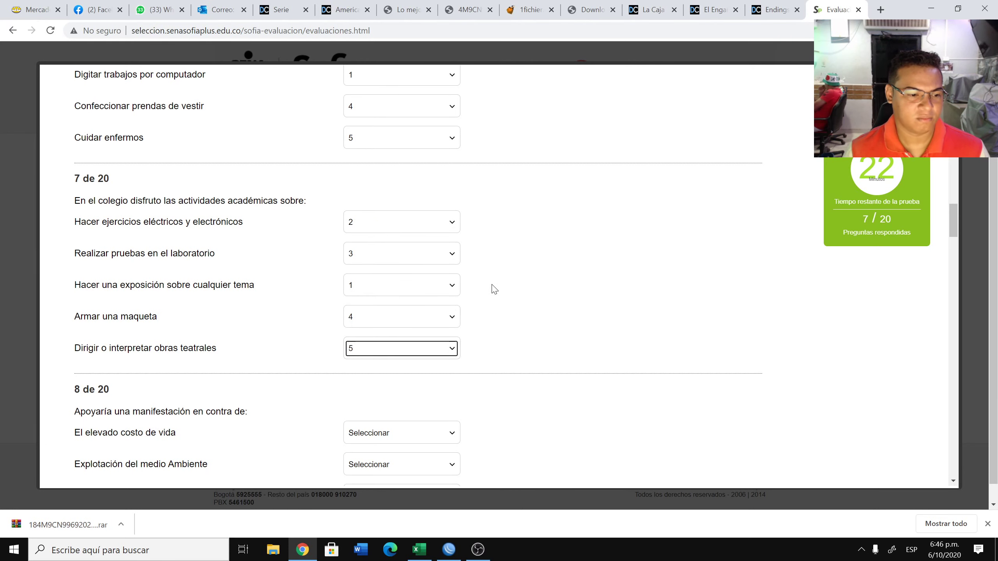
Step: Rank question 8's causes: desempleo 1, elevado costo de vida 2, Explotación del medio Ambiente 3, Videos pornográficos 4, publicidad en internet 5
scroll(488, 291, "down", 5)
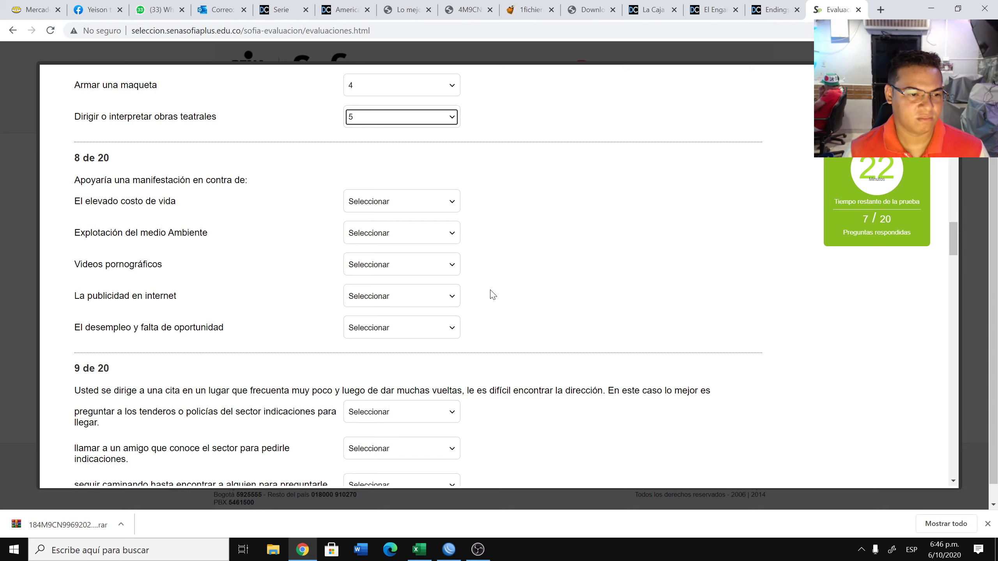
left_click(383, 332)
left_click(362, 350)
left_click(371, 202)
left_click(357, 232)
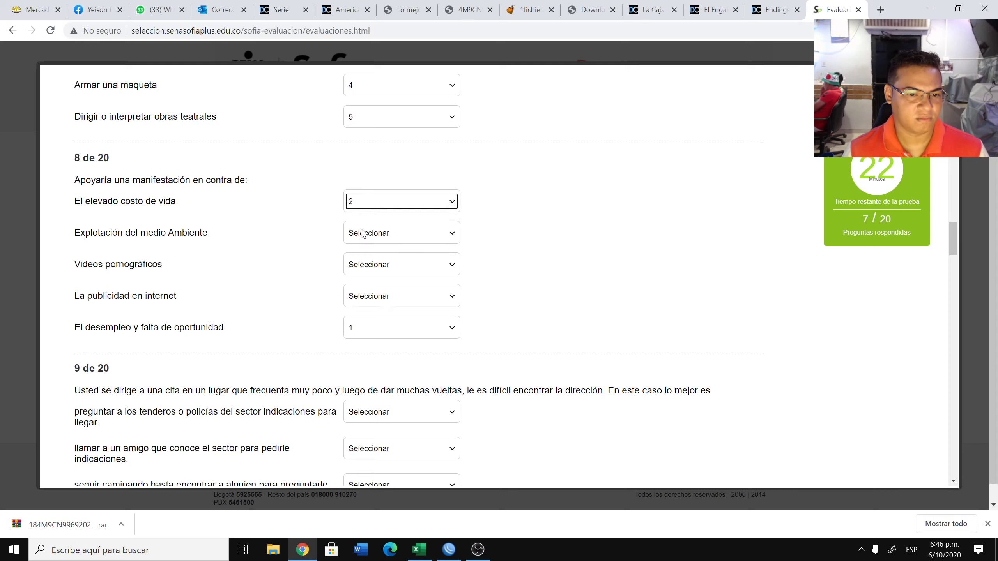
left_click(357, 233)
left_click(356, 254)
left_click(360, 266)
left_click(355, 286)
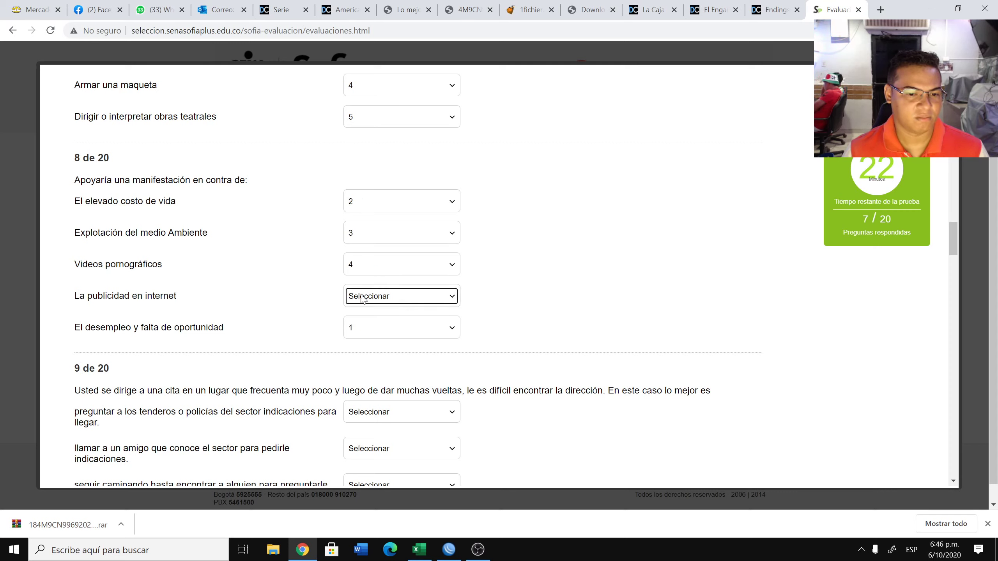
left_click(432, 296)
left_click(432, 315)
Step: Rank question 9's options in listed order, from 1 for asking shopkeepers or police to 5 for locating the address by mobile phone
scroll(458, 269, "down", 5)
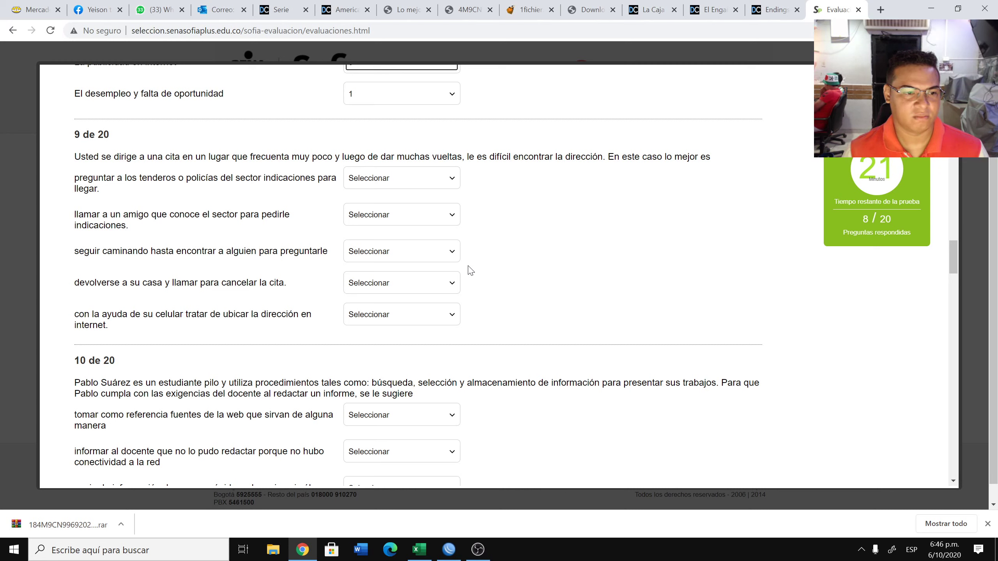
left_click(371, 185)
left_click(357, 201)
left_click(358, 215)
left_click(357, 247)
left_click(357, 251)
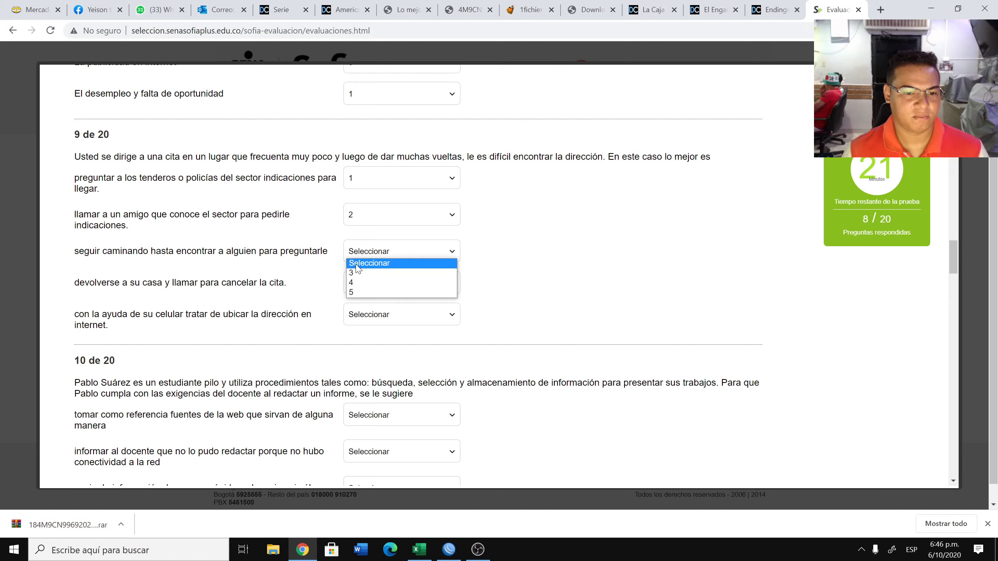
left_click(358, 293)
left_click(358, 283)
left_click(354, 306)
left_click(355, 314)
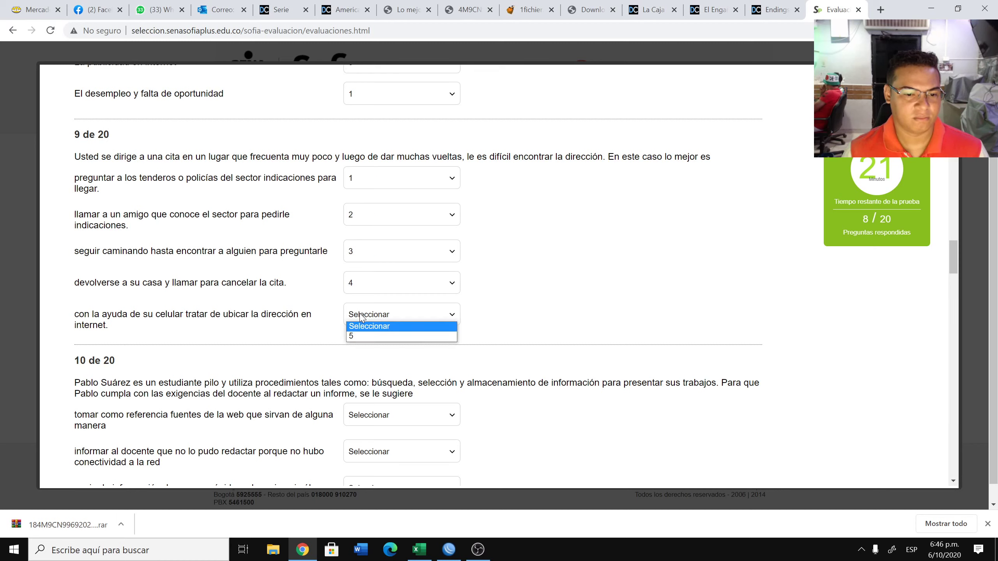
left_click(355, 334)
Step: Rank question 10's suggestions: diversas fuentes de información 1, fuentes de la web 2, informar al docente 3, copiar la información 4, pedir a su papá 5
scroll(404, 296, "down", 1)
scroll(405, 296, "down", 5)
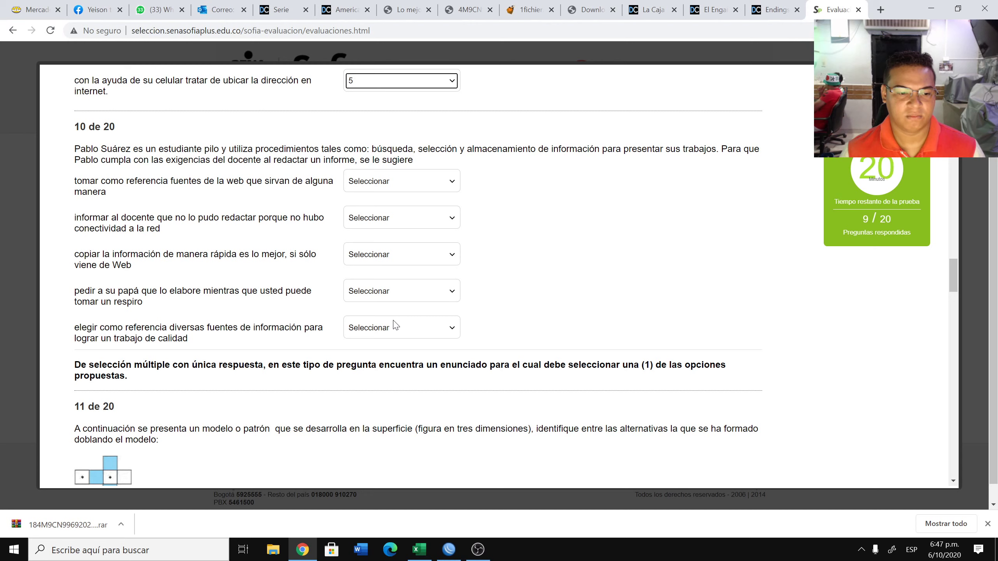
left_click(372, 327)
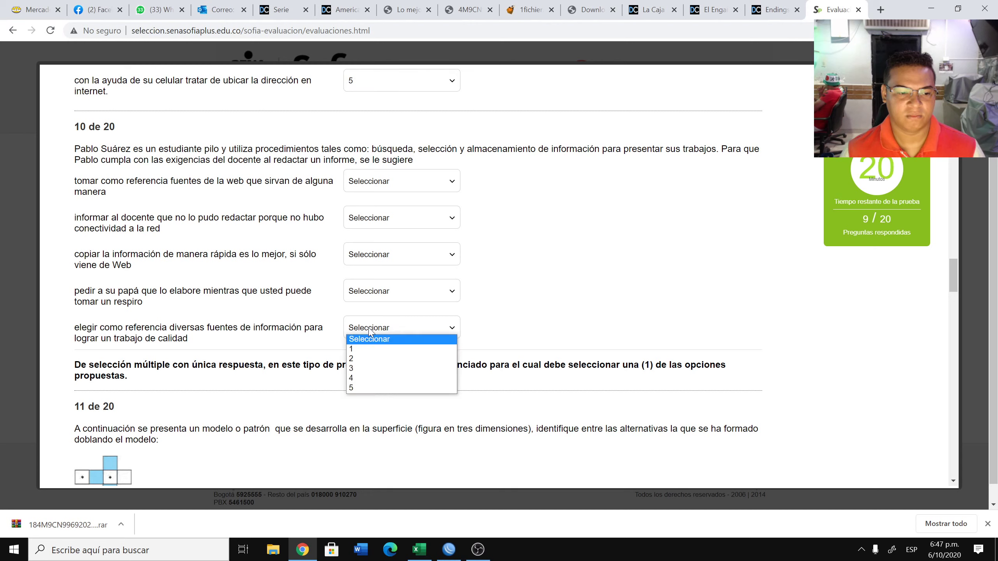
left_click(365, 350)
left_click(368, 182)
left_click(368, 202)
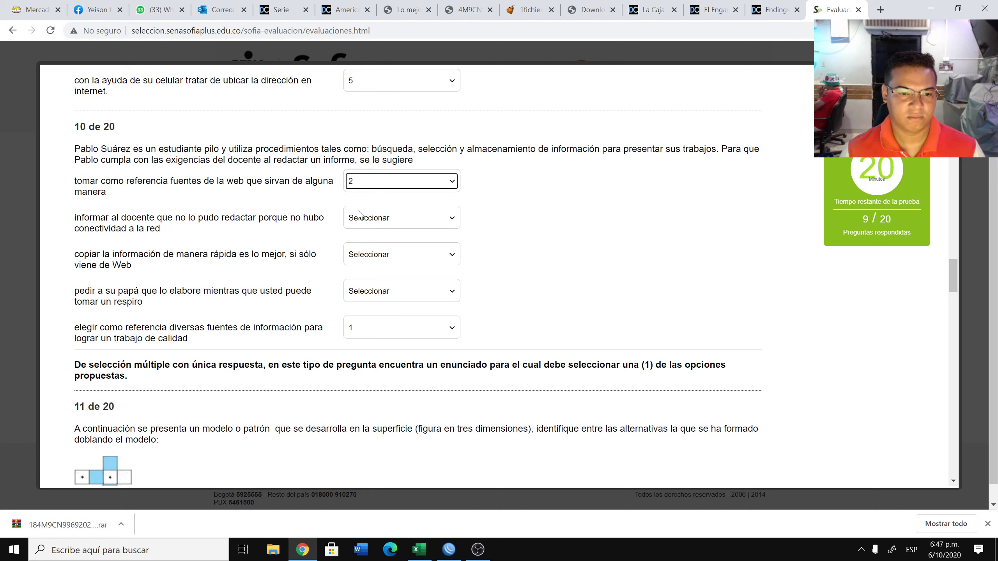
left_click(358, 217)
left_click(354, 240)
left_click(367, 255)
left_click(362, 275)
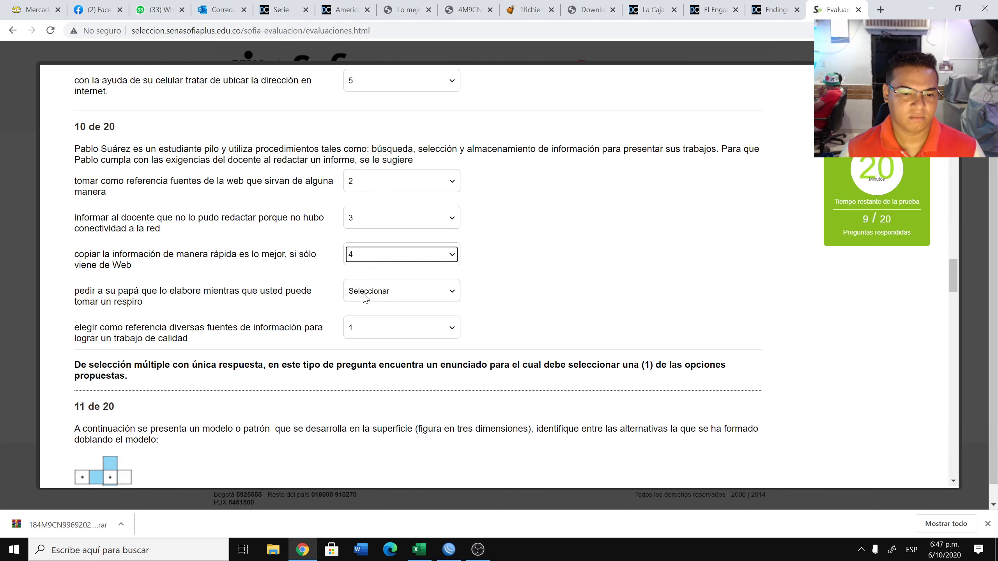
left_click(362, 294)
left_click(360, 311)
Step: Answer question 11 with the cube that has a dotted white top and two blue sides, and question 12 with option A
scroll(507, 263, "down", 5)
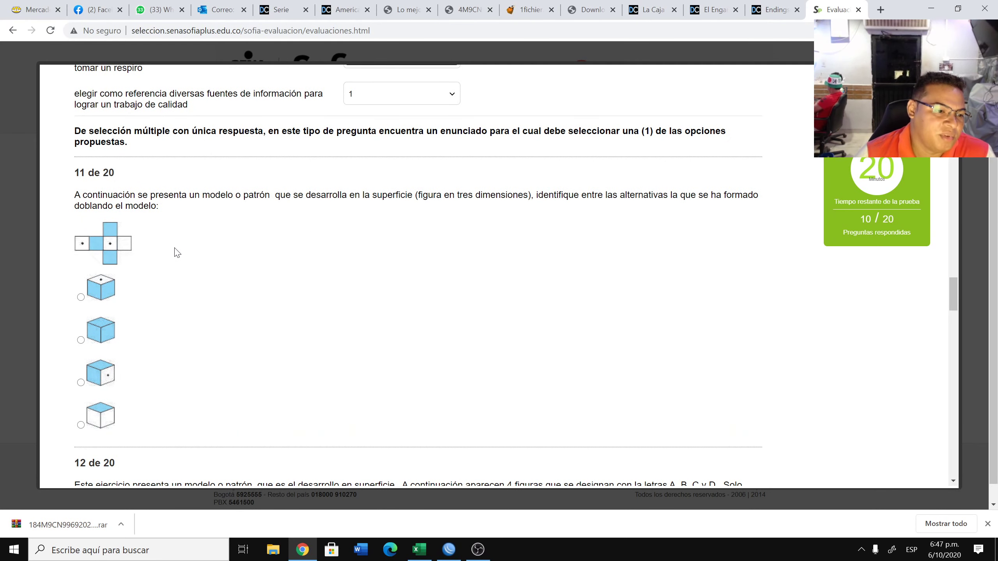
left_click(81, 297)
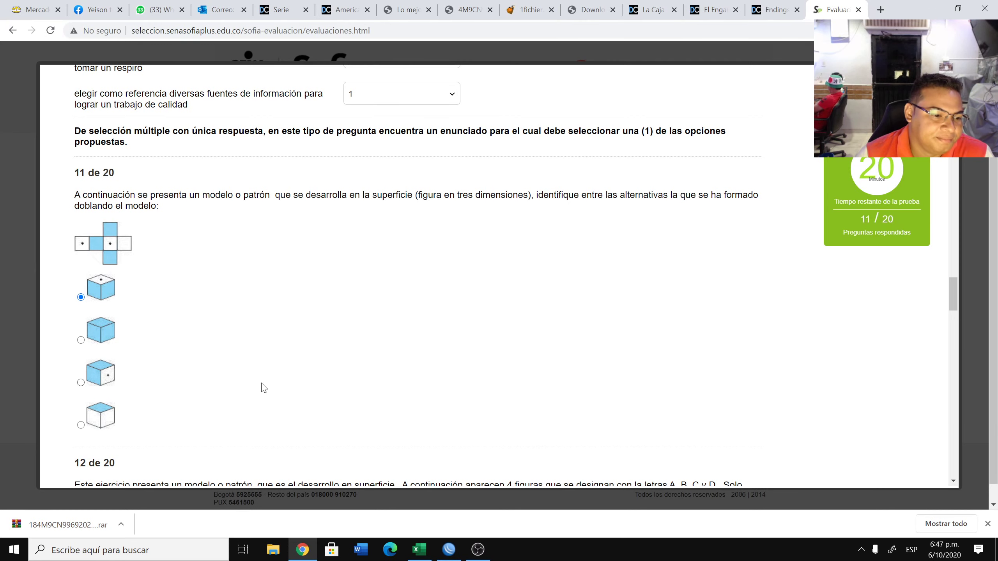
scroll(251, 389, "down", 5)
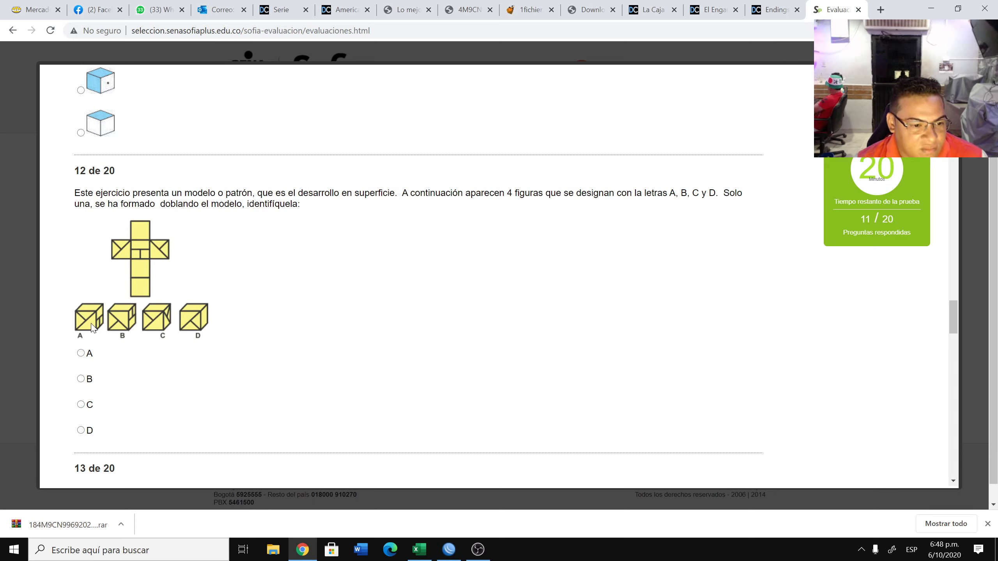
left_click(84, 354)
Step: Answer question 13 about the accounting software with "Seguridad en el manejo de la información"
scroll(394, 358, "down", 5)
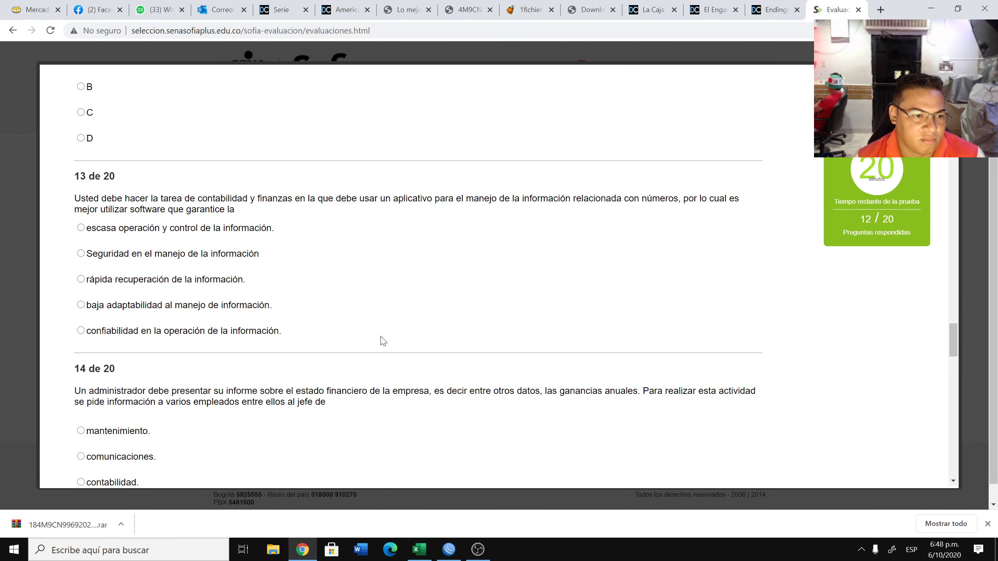
scroll(383, 340, "up", 5)
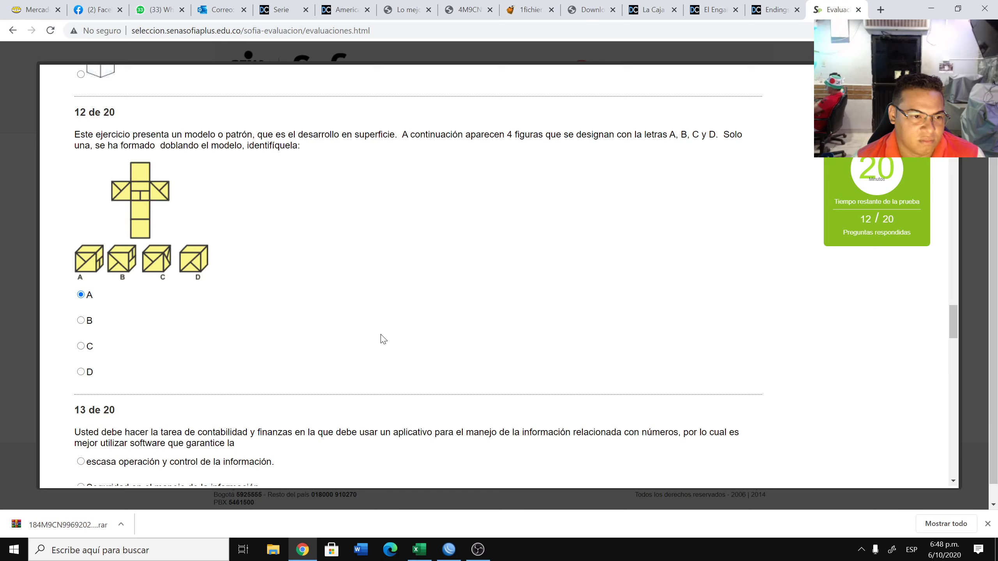
scroll(384, 339, "down", 5)
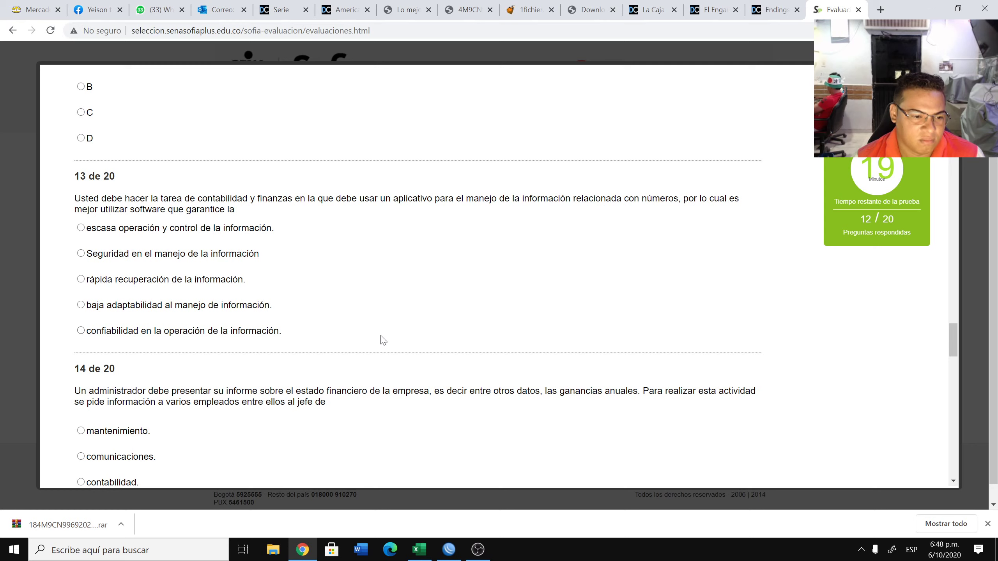
left_click(178, 259)
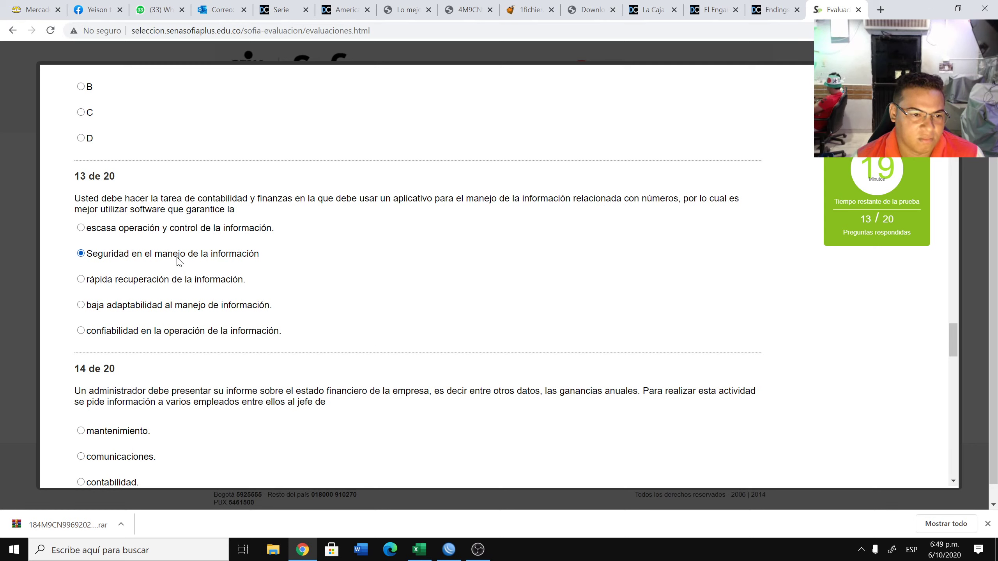